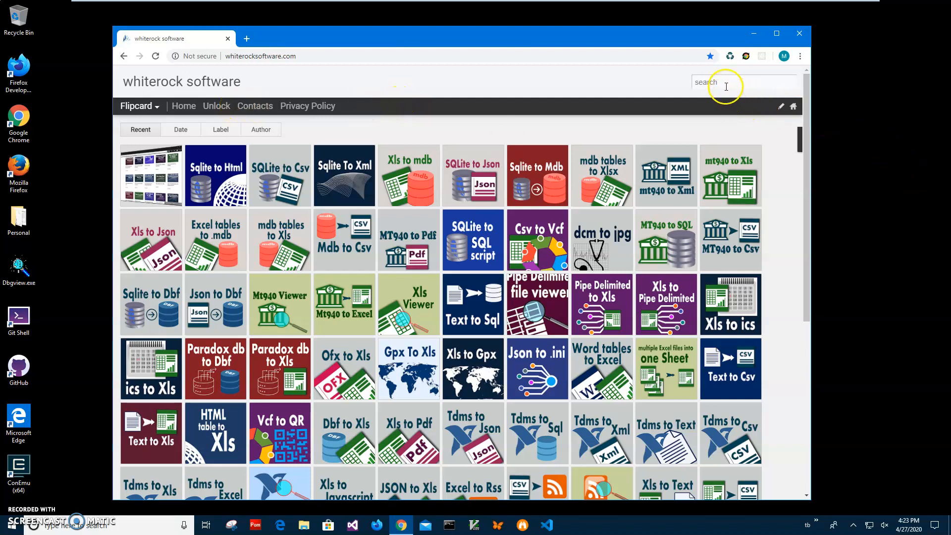
# Search the site for "sqlite to" and download the Sqlite to Mdb converter from its page.
pyautogui.write('sqlite')
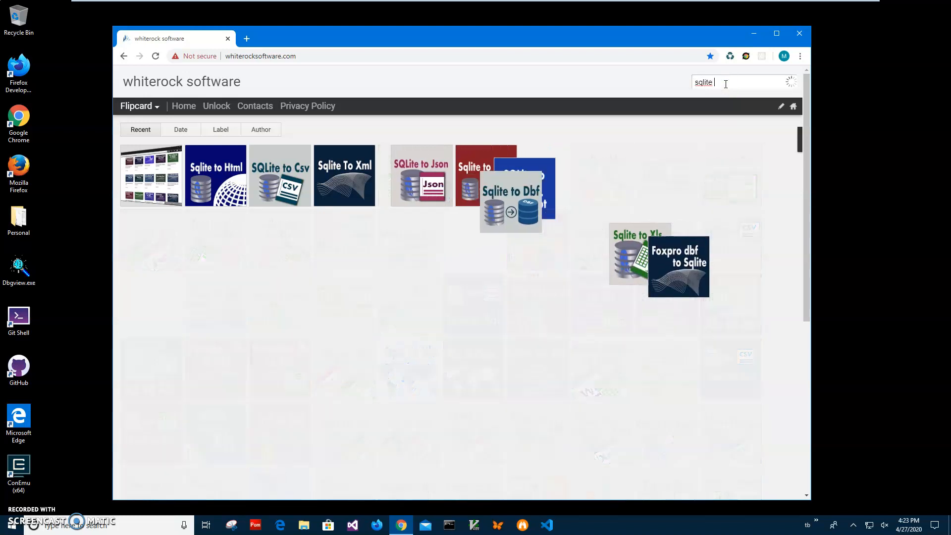
pyautogui.write(' to')
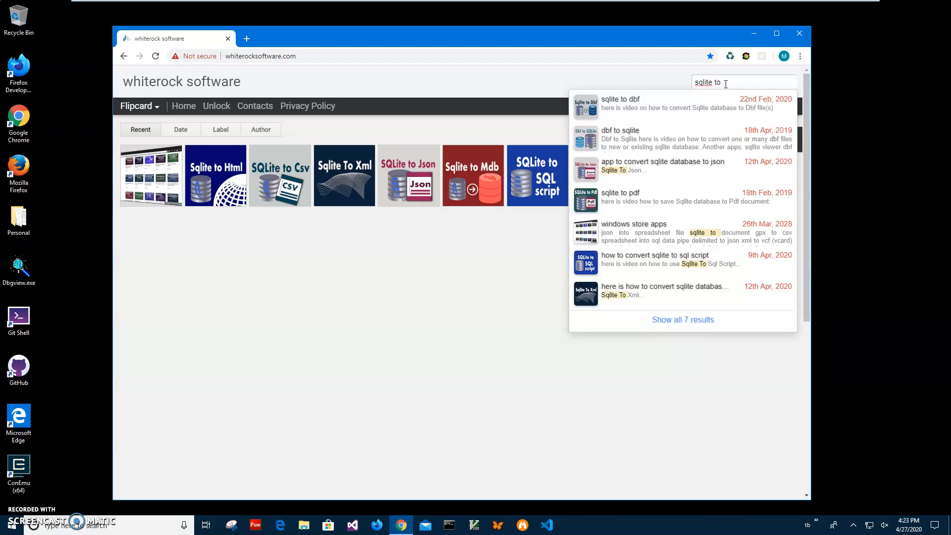
pyautogui.click(700, 105)
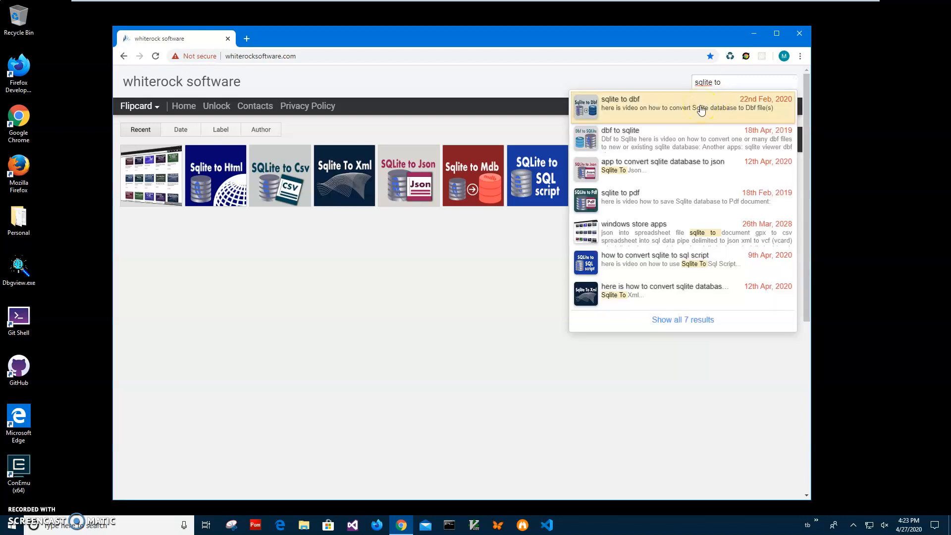
pyautogui.click(479, 173)
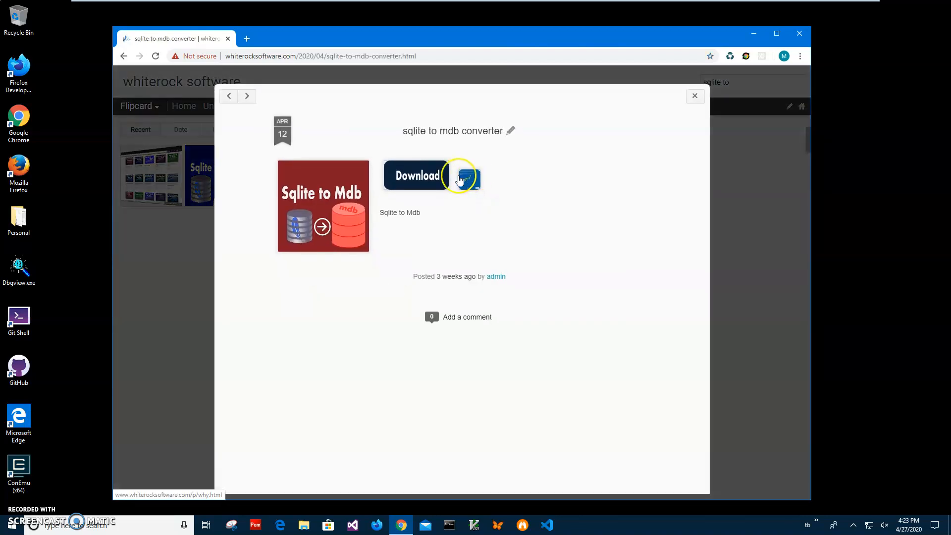
pyautogui.click(424, 177)
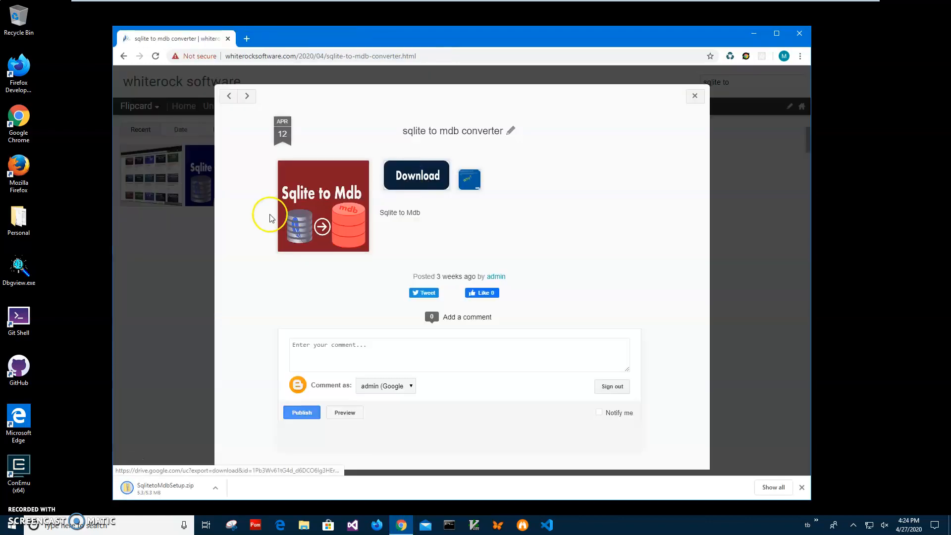
# Open the downloaded SqlitetoMdbSetup.zip and run SqlitetoMdbSetup.msi despite the SmartScreen block, checking its publisher details.
pyautogui.click(176, 485)
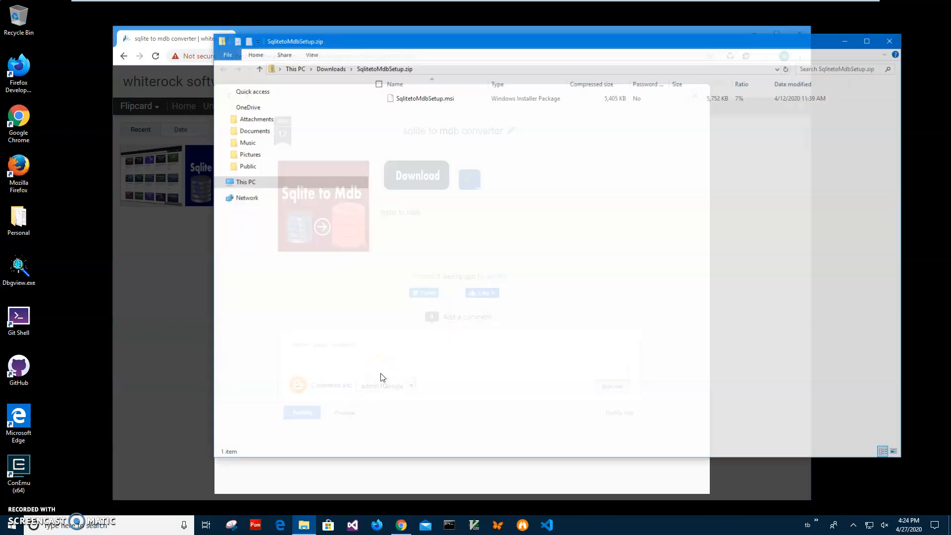
pyautogui.doubleClick(417, 100)
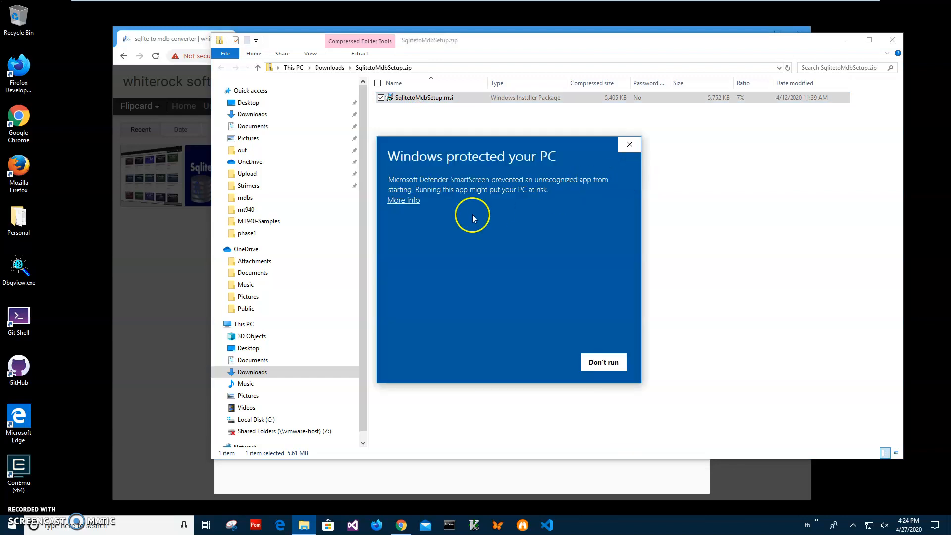
pyautogui.click(412, 204)
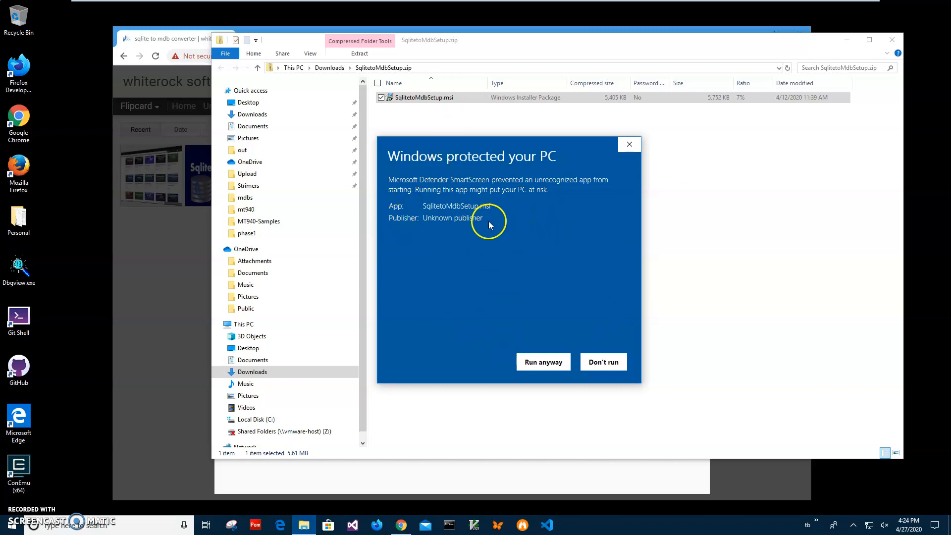
pyautogui.moveTo(486, 218); pyautogui.dragTo(359, 217)
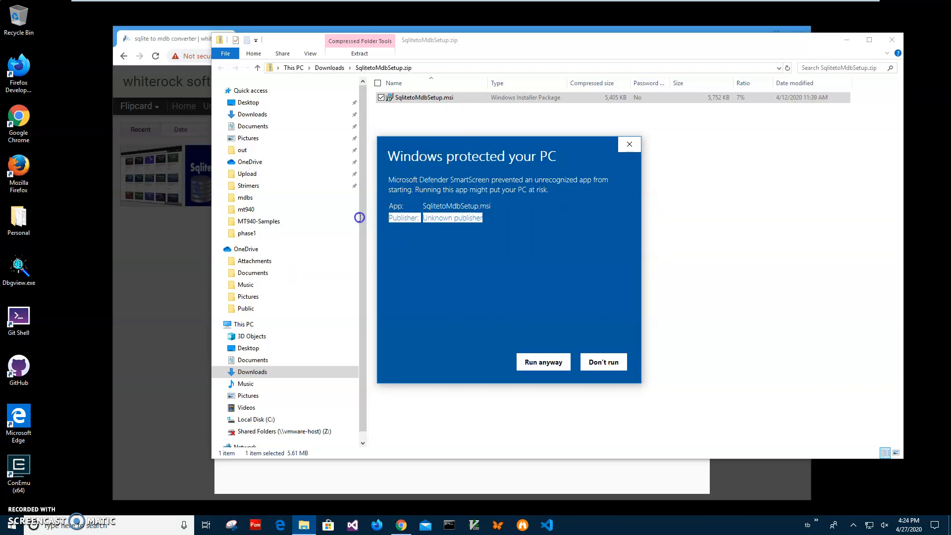
pyautogui.click(443, 244)
pyautogui.click(543, 362)
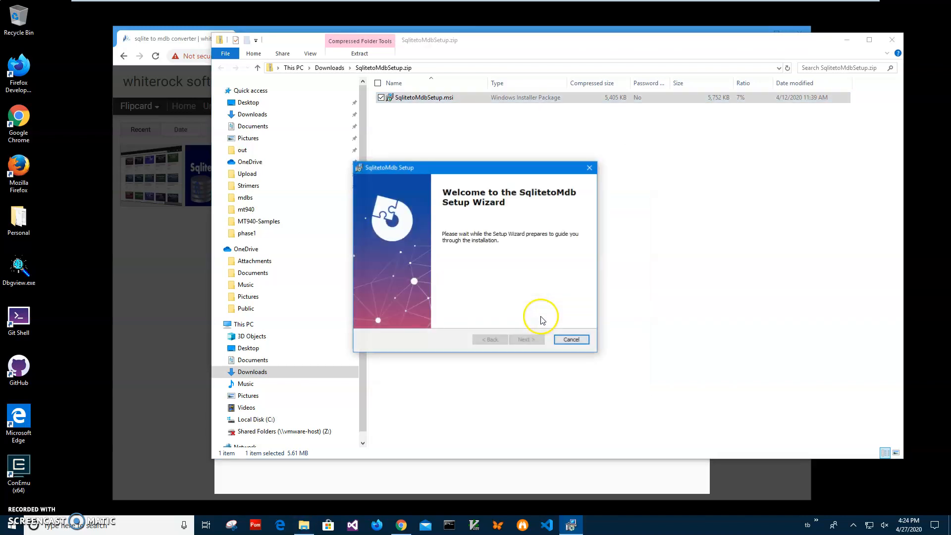
# Install SqlitetoMdb through the setup wizard, allowing it to make changes to the device.
pyautogui.click(524, 341)
pyautogui.click(524, 341)
pyautogui.click(525, 341)
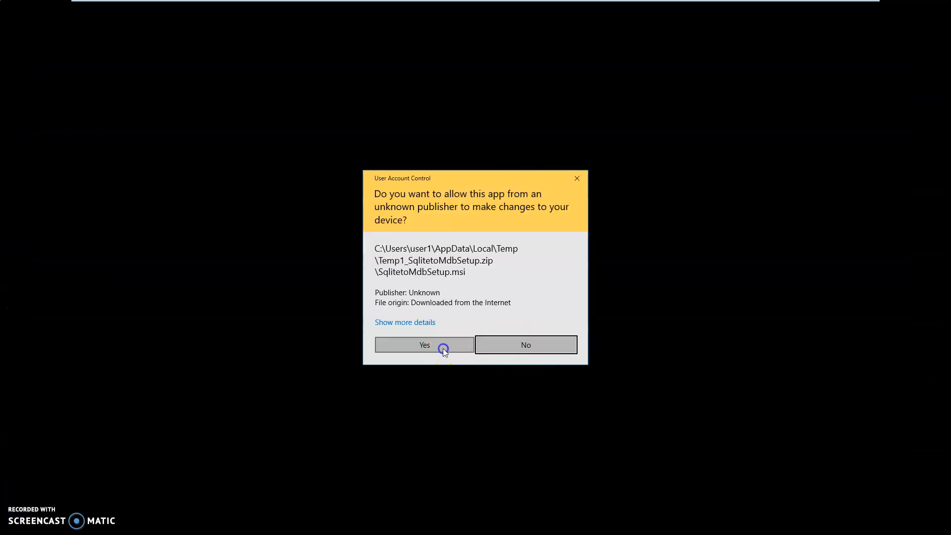
pyautogui.click(442, 349)
pyautogui.click(525, 342)
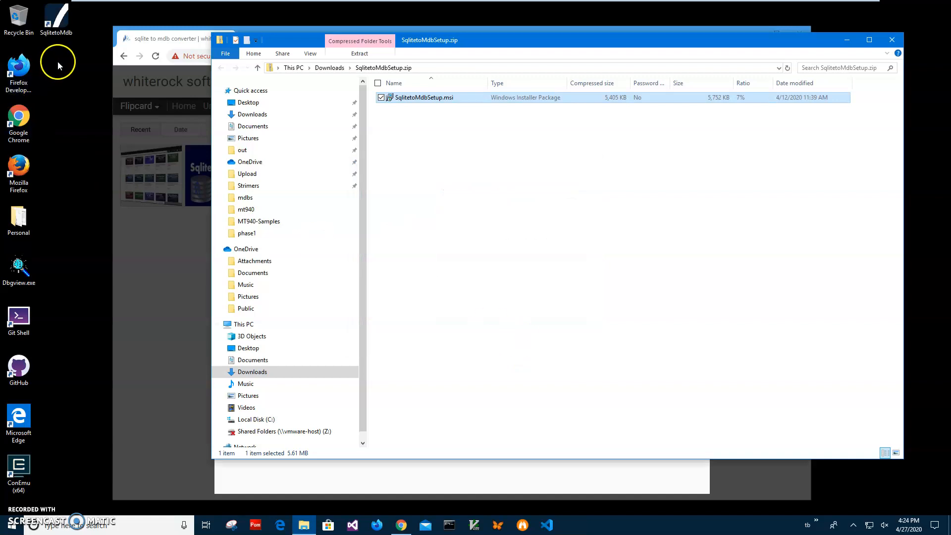
# Close the setup archive and browser windows and launch SqlitetoMdb from the desktop.
pyautogui.click(57, 31)
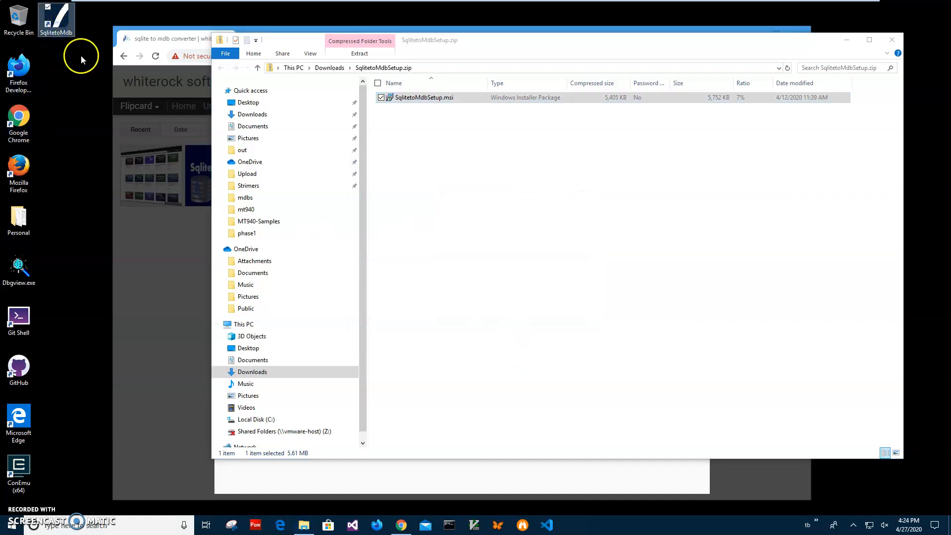
pyautogui.click(892, 39)
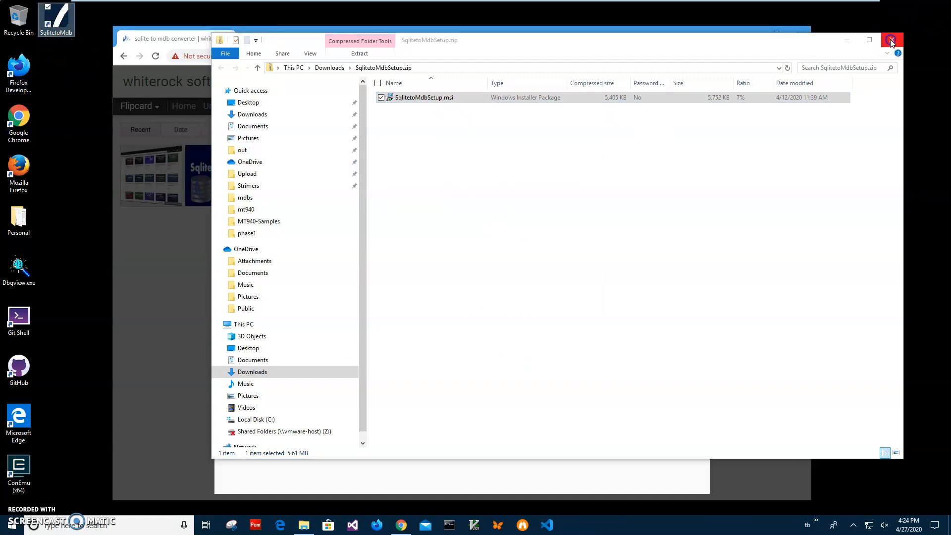
pyautogui.click(798, 33)
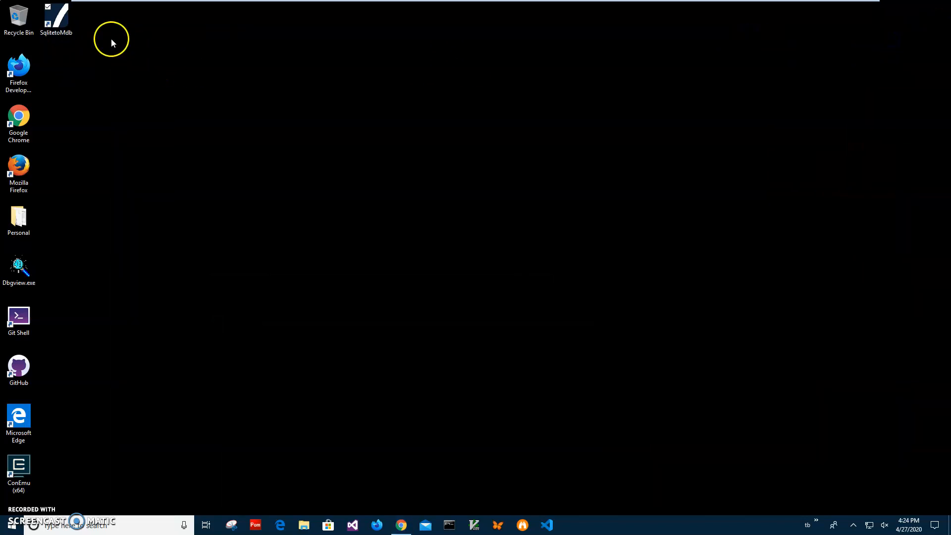
pyautogui.doubleClick(61, 35)
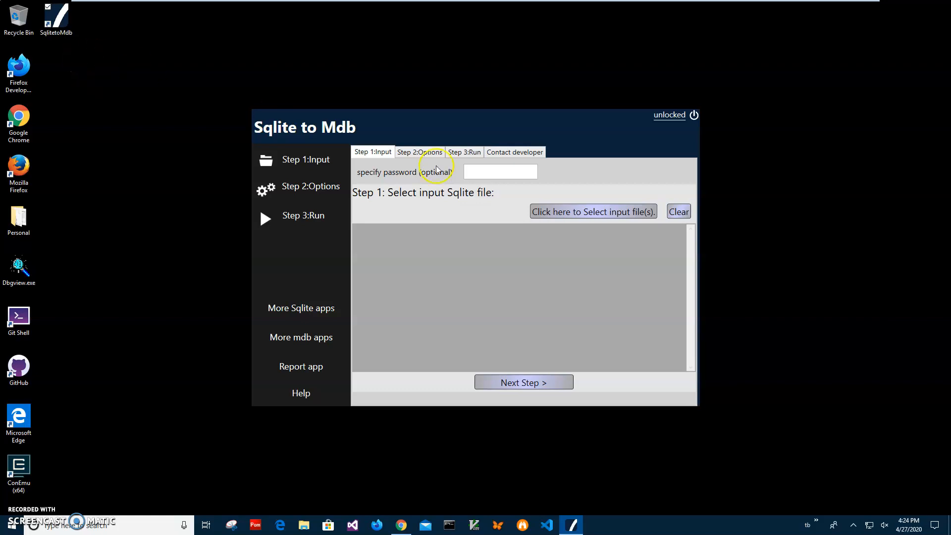
# Browse for an input file in Documents and open UsAndCaStates.sqlite in a restored Sqlite Viewer window.
pyautogui.click(572, 213)
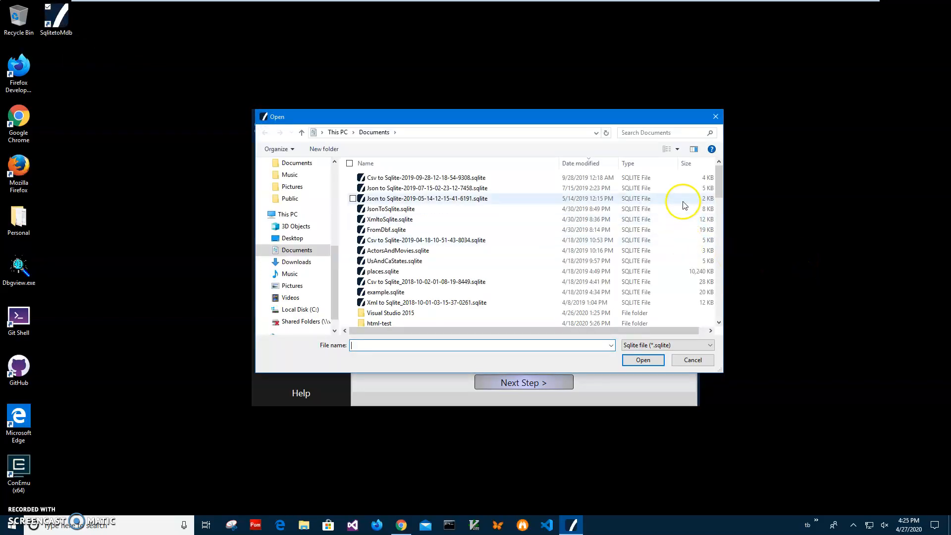
pyautogui.moveTo(723, 190); pyautogui.dragTo(721, 186)
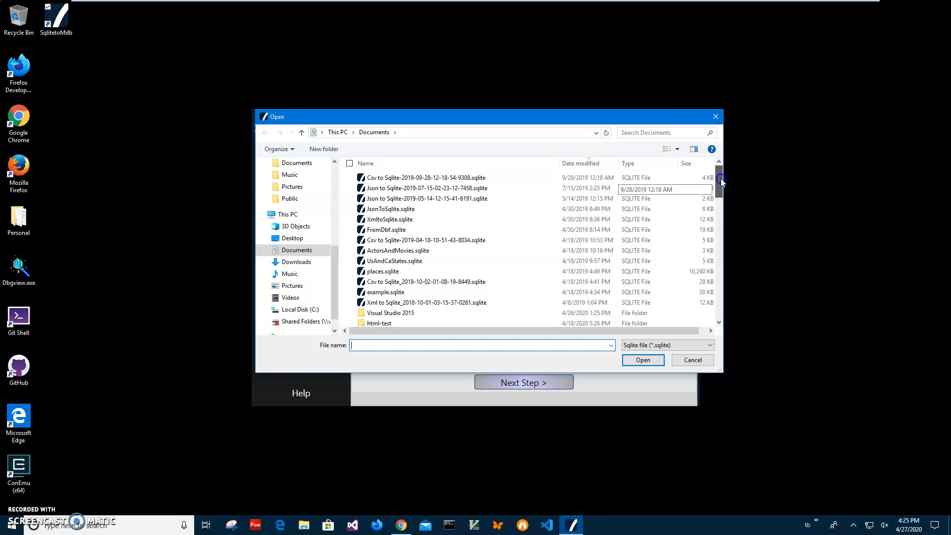
pyautogui.click(404, 261)
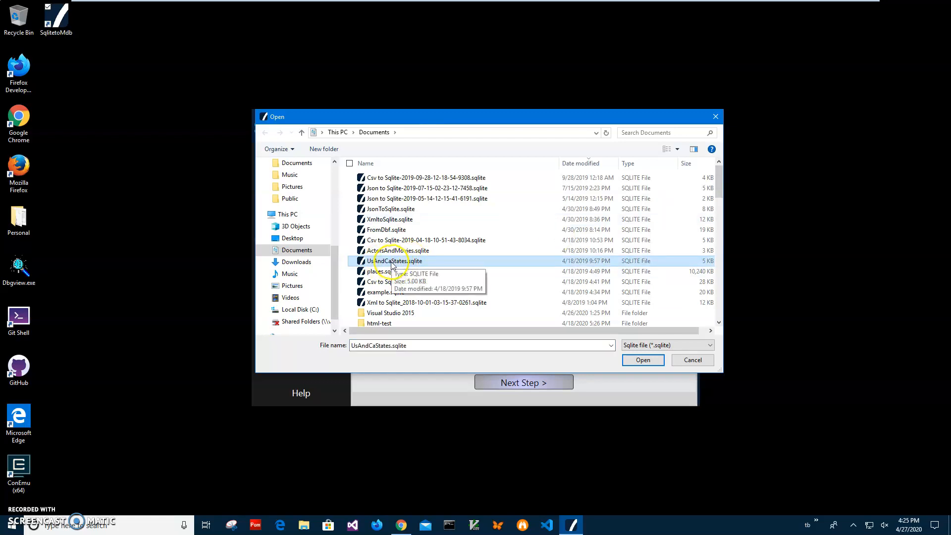
pyautogui.rightClick(391, 263)
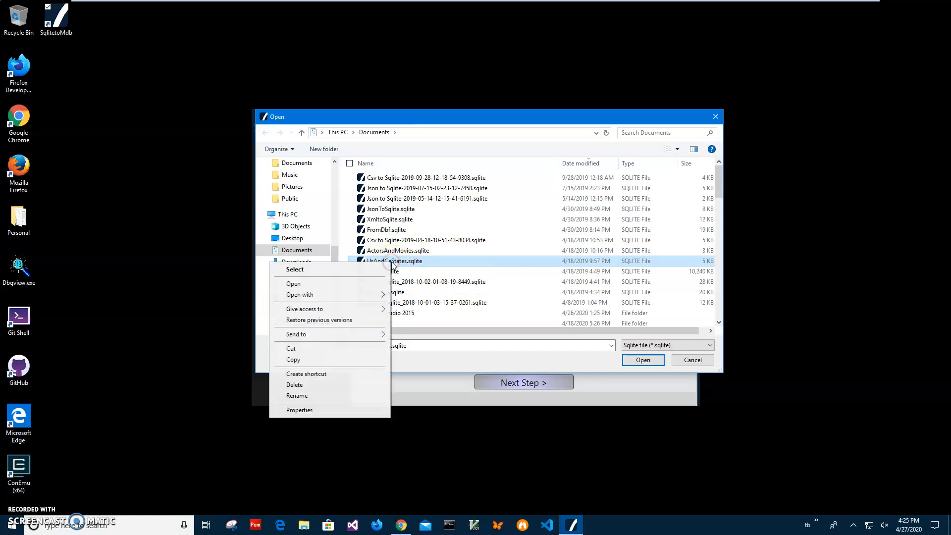
pyautogui.click(351, 286)
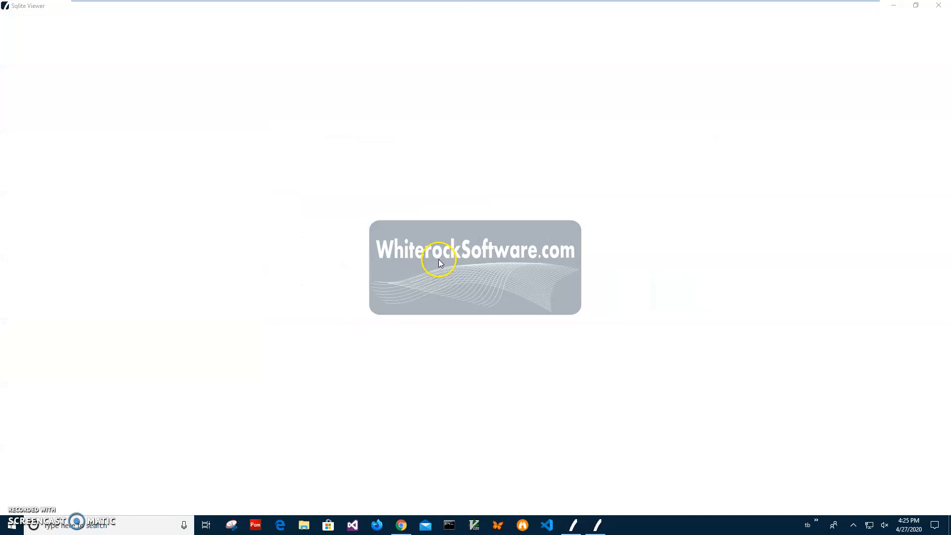
pyautogui.doubleClick(224, 7)
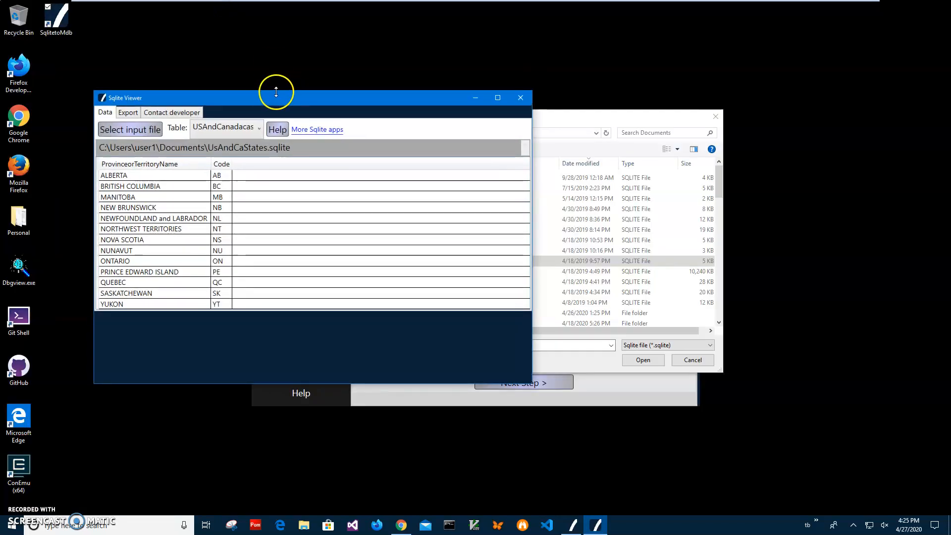
pyautogui.moveTo(267, 97); pyautogui.dragTo(268, 118)
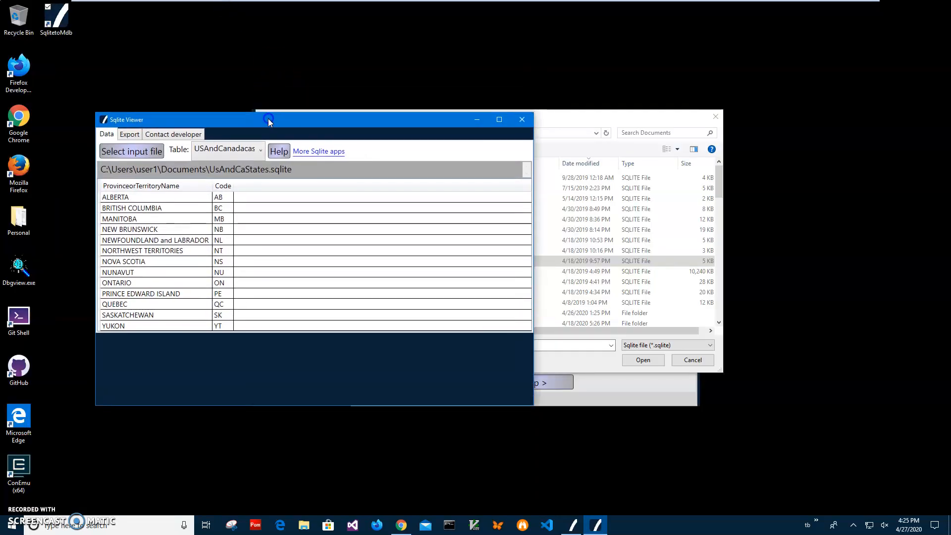
# Examine the rows of the USAndCanadausstates and USAndCanadacastates tables, and close the viewer.
pyautogui.click(237, 152)
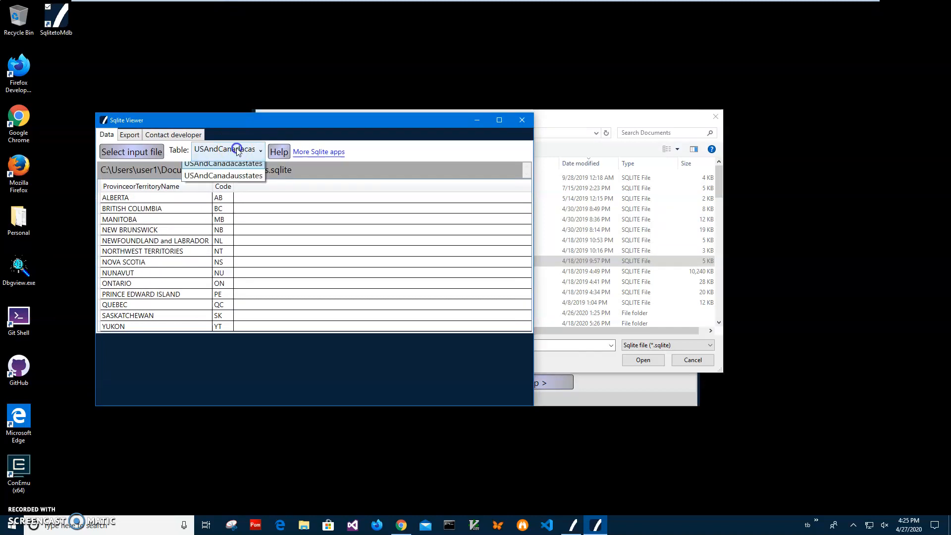
pyautogui.click(233, 183)
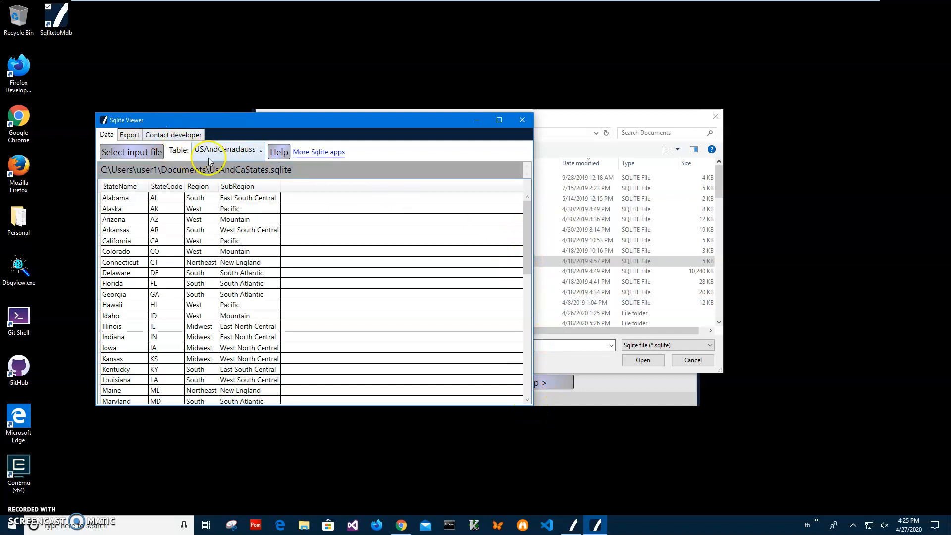
pyautogui.click(231, 149)
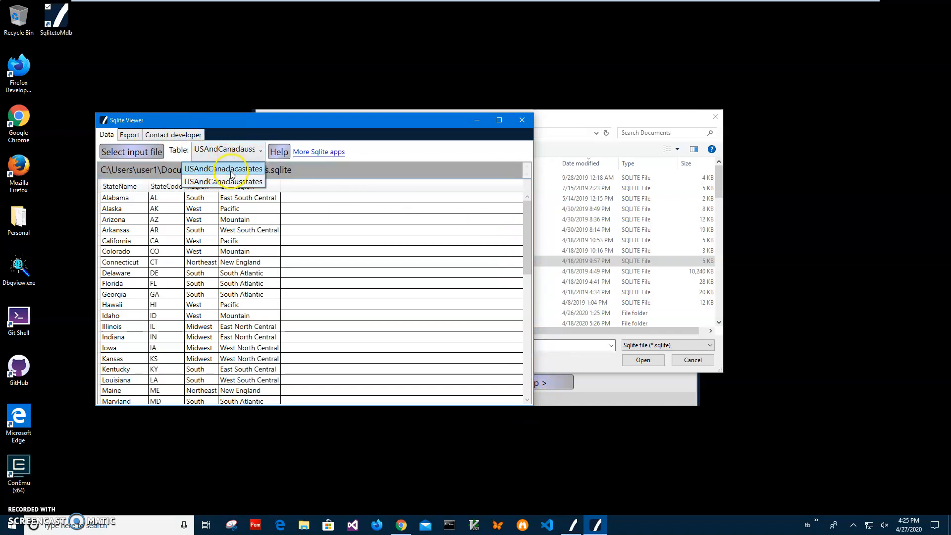
pyautogui.click(230, 168)
pyautogui.click(145, 208)
pyautogui.click(147, 260)
pyautogui.click(146, 294)
pyautogui.click(140, 315)
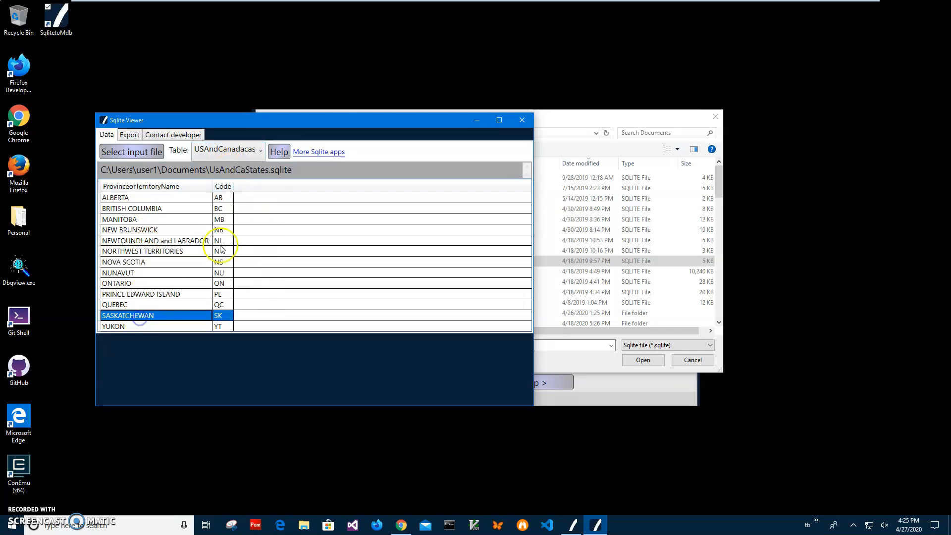
pyautogui.click(226, 150)
pyautogui.click(223, 181)
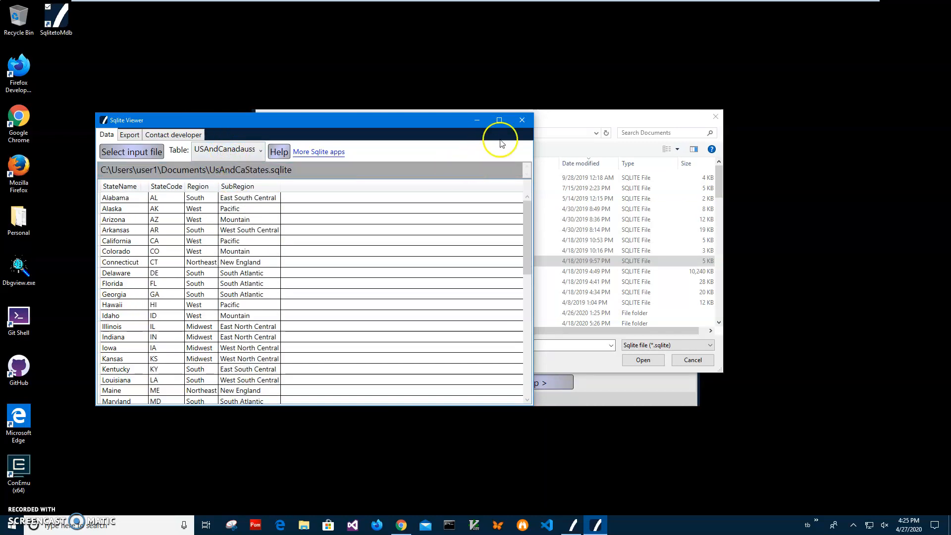
pyautogui.click(521, 120)
# Add UsAndCaStates.sqlite as the converter's input file and clear the input list again.
pyautogui.click(415, 262)
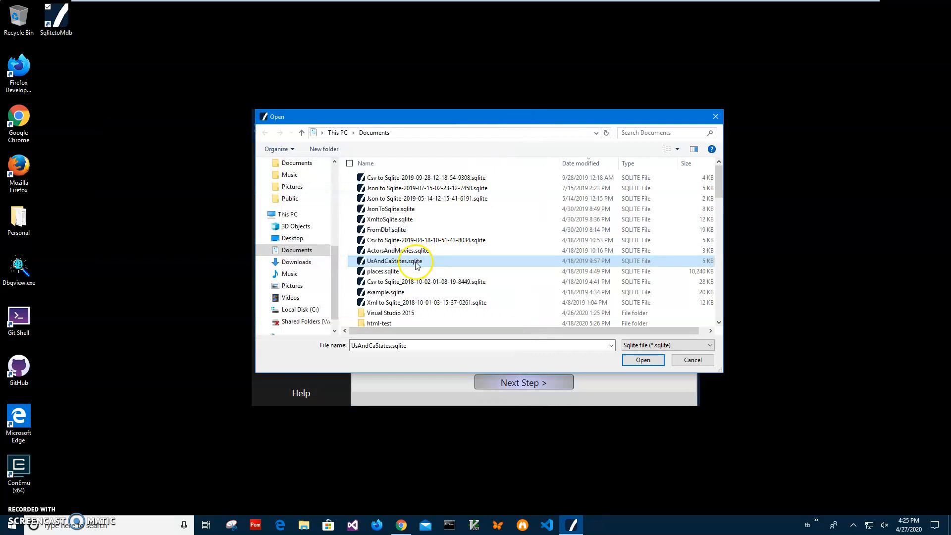
pyautogui.click(456, 261)
pyautogui.click(644, 361)
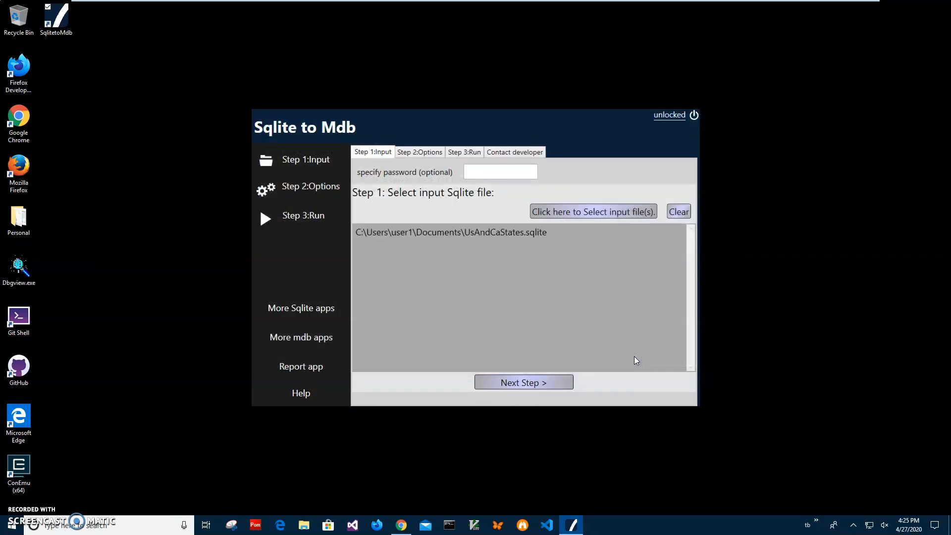
pyautogui.click(542, 233)
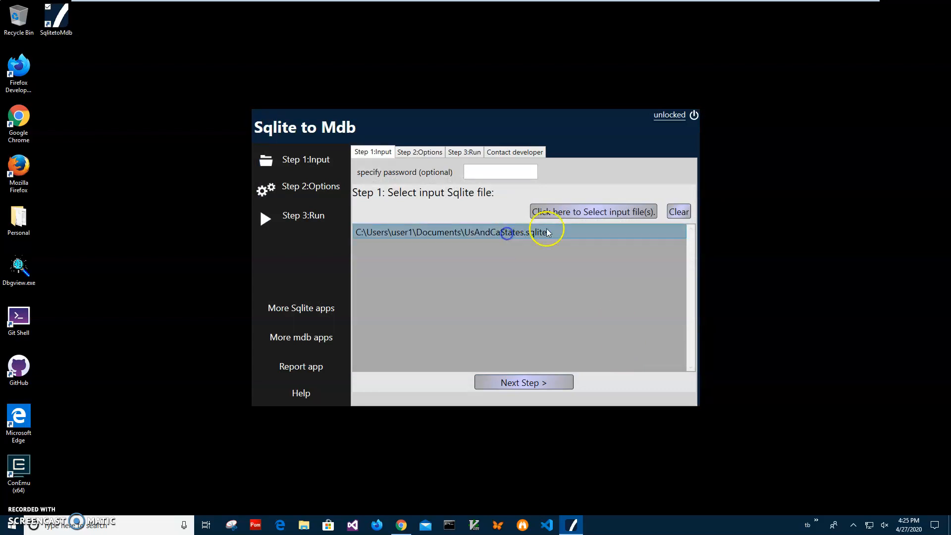
pyautogui.click(670, 209)
# Load UsAndCaStates.sqlite from Documents as the input file and proceed to the conversion options.
pyautogui.click(585, 212)
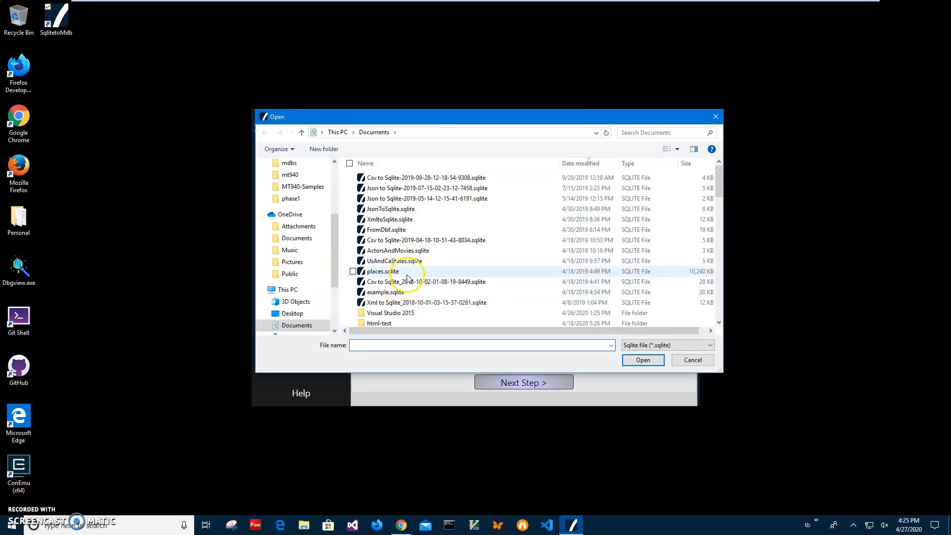
pyautogui.doubleClick(399, 262)
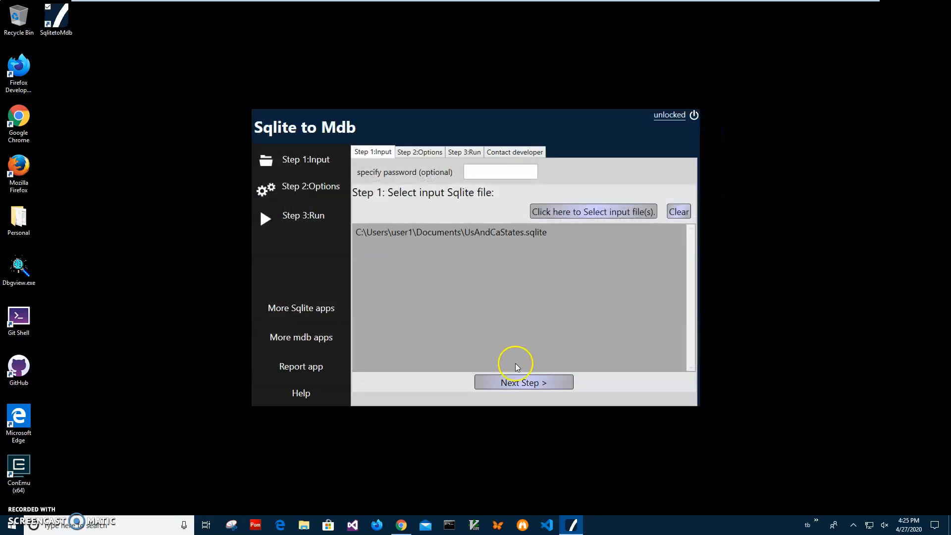
pyautogui.click(533, 386)
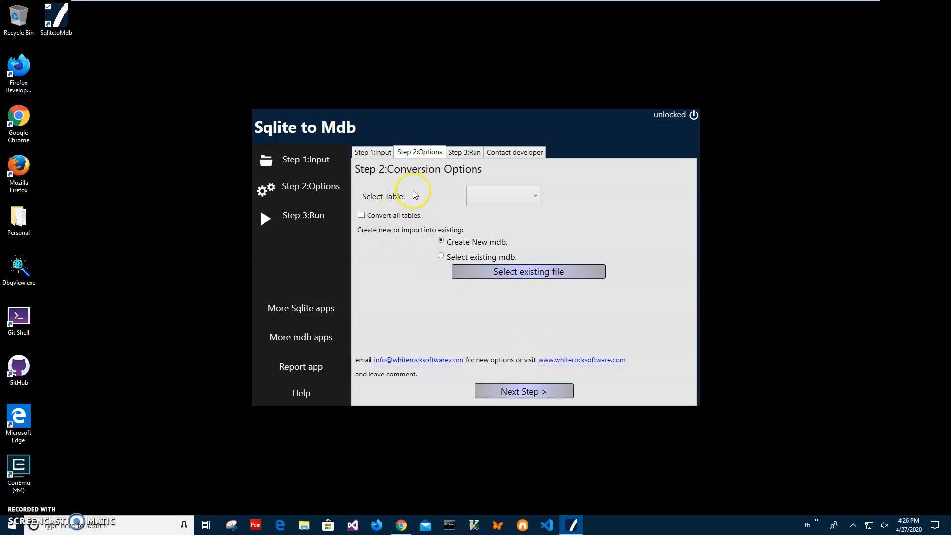
# Check which tables can be selected for conversion and enable converting all tables.
pyautogui.click(502, 196)
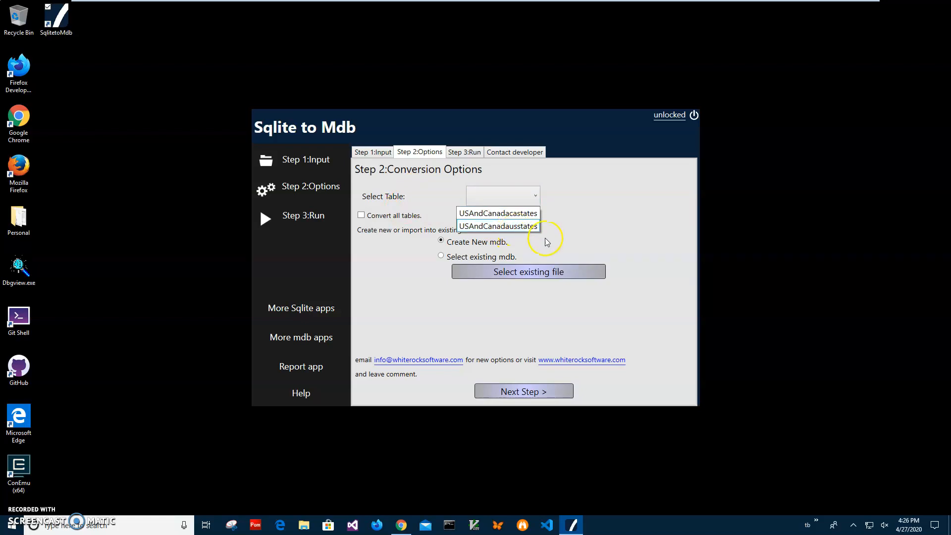
pyautogui.click(436, 199)
pyautogui.click(362, 217)
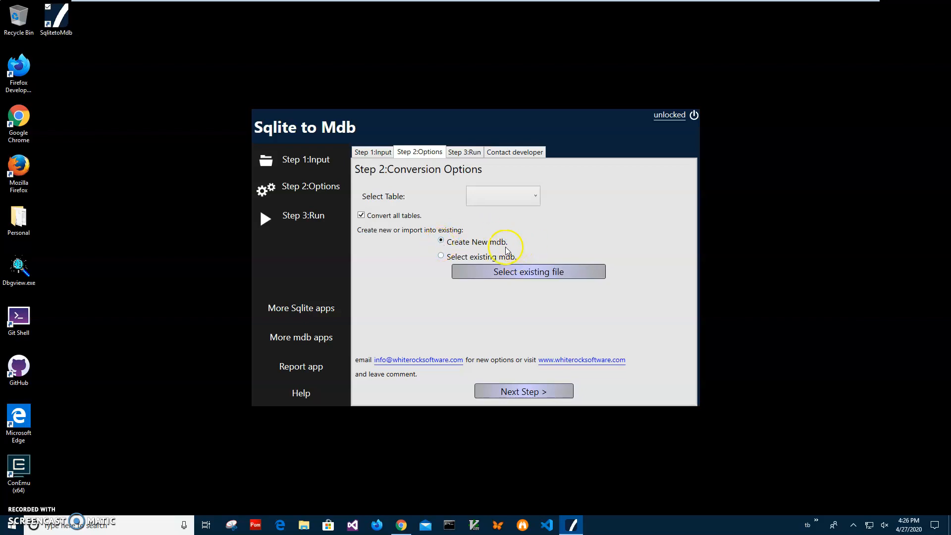
# Set the conversion to create a new mdb and proceed to the run step.
pyautogui.click(442, 256)
pyautogui.click(440, 243)
pyautogui.click(520, 391)
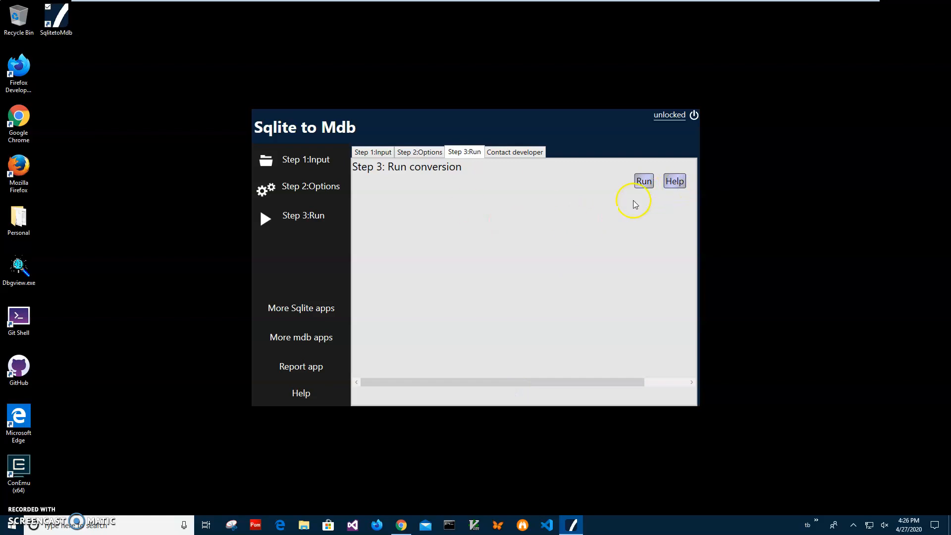
# Run the conversion and save the output in Documents as UsAndCaStates.mdb.
pyautogui.click(643, 189)
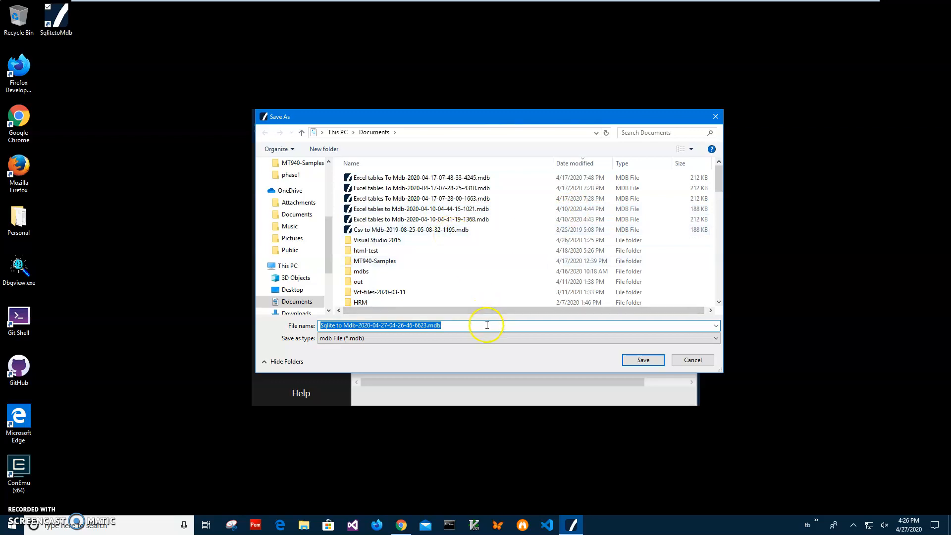
pyautogui.click(427, 325)
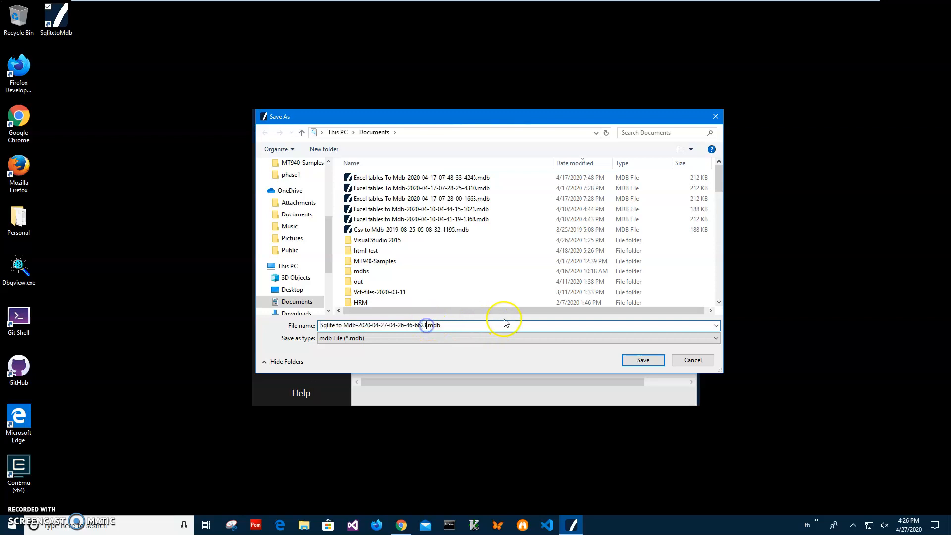
pyautogui.hotkey('shift', 'Home')
pyautogui.press('BackSpace')
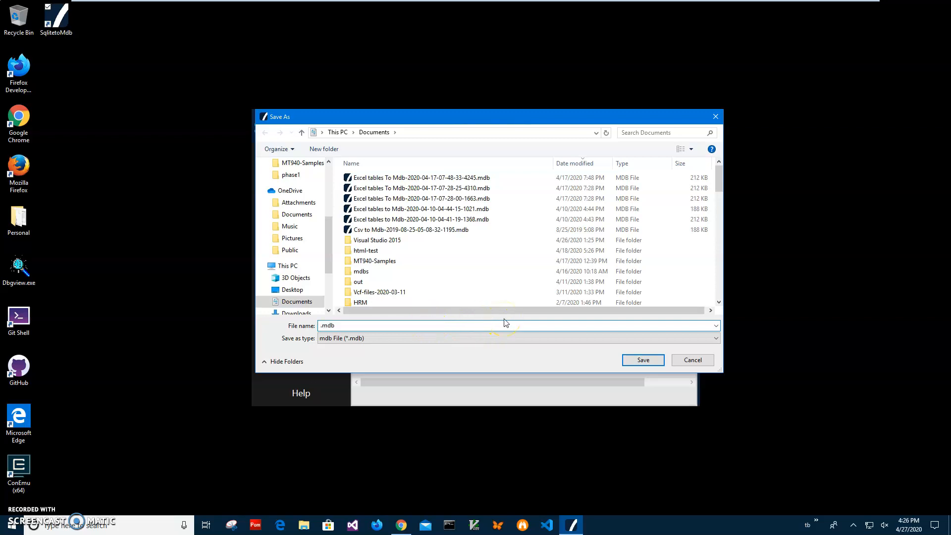
pyautogui.write('US')
pyautogui.press('Delete')
pyautogui.write('sAndCaStates')
pyautogui.click(638, 358)
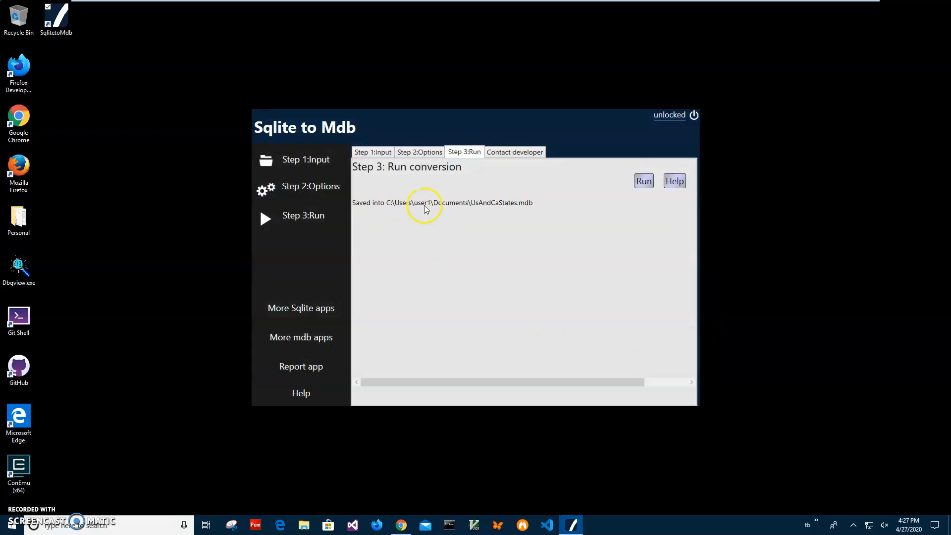
# Open UsAndCaStates.mdb from File Explorer's recent files, restore the viewer to a smaller window and examine the province rows.
pyautogui.click(303, 525)
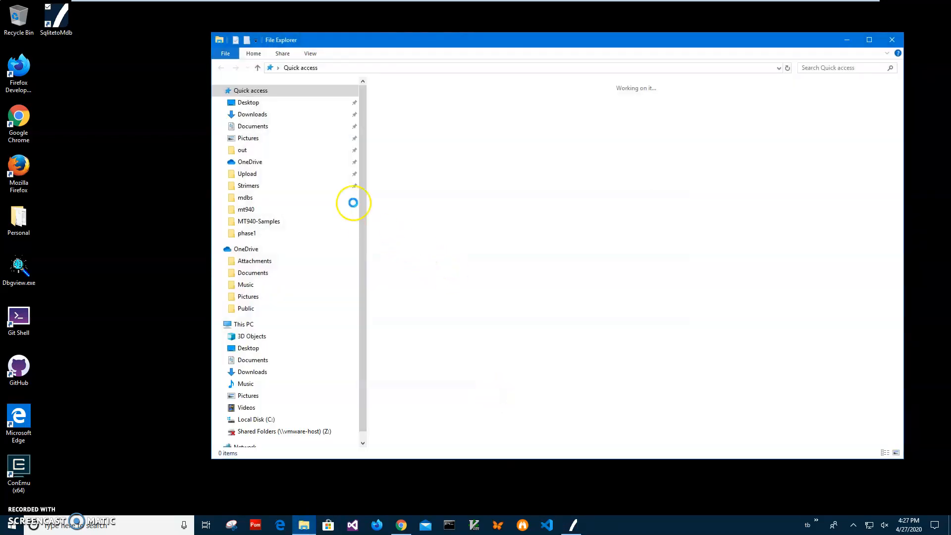
pyautogui.click(439, 222)
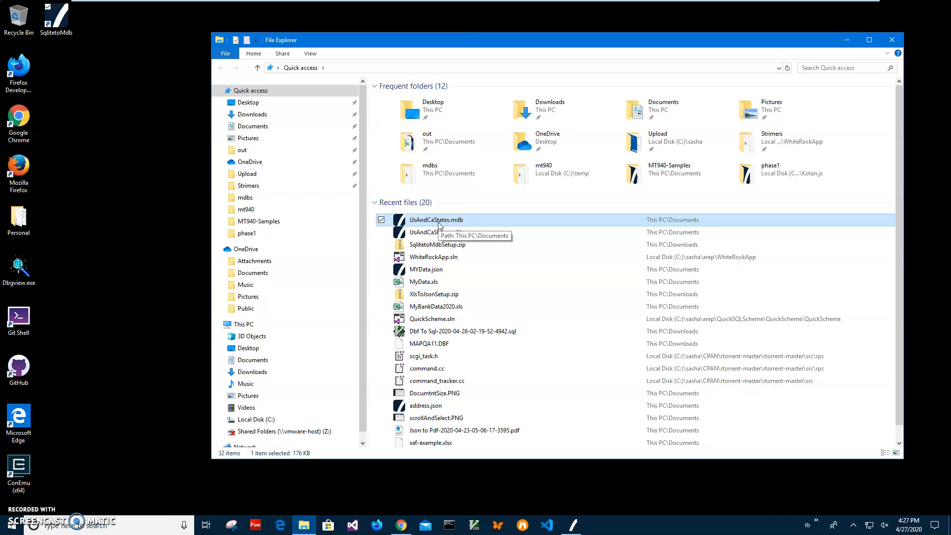
pyautogui.doubleClick(439, 224)
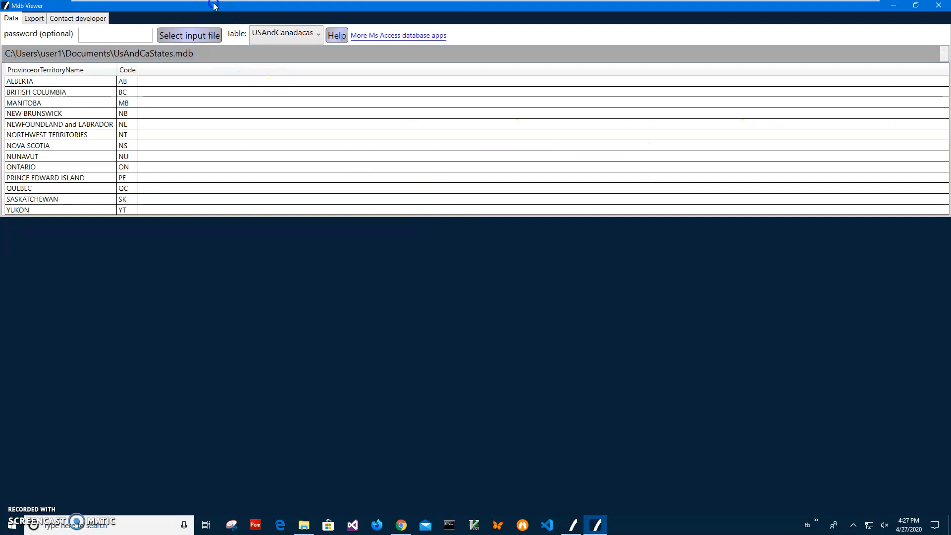
pyautogui.doubleClick(214, 7)
pyautogui.click(279, 111)
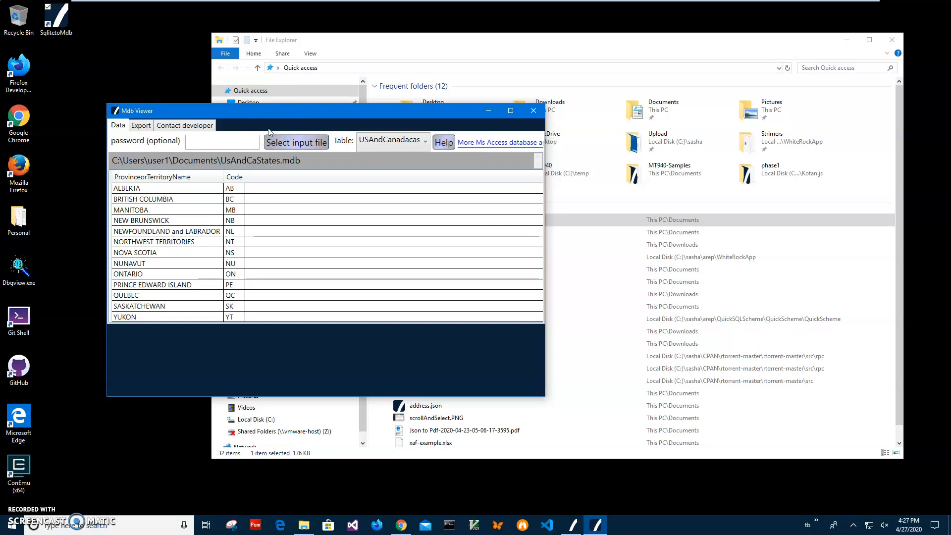
pyautogui.click(184, 210)
pyautogui.click(175, 255)
pyautogui.click(176, 283)
# Display the USAndCanadausstates table and sort it by SubRegion and finally by StateCode.
pyautogui.click(418, 142)
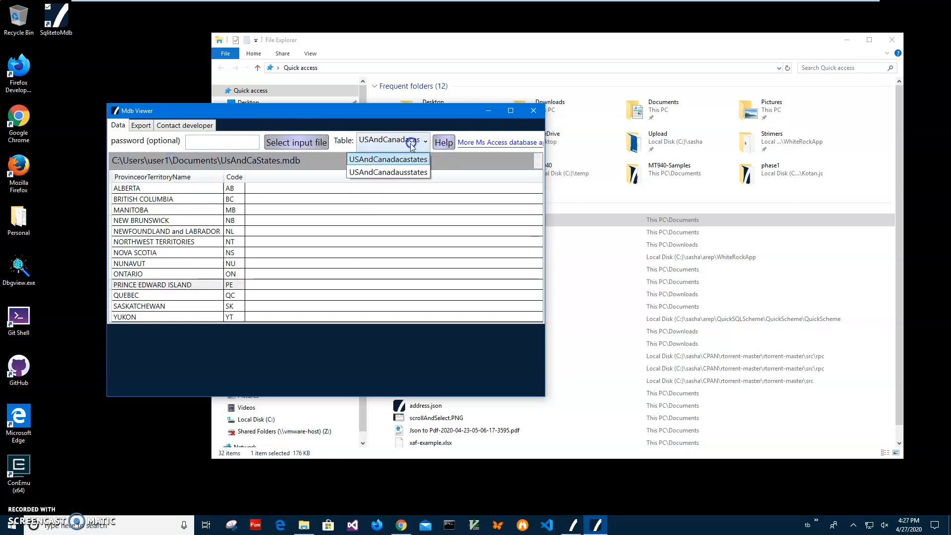
pyautogui.click(396, 173)
pyautogui.click(246, 221)
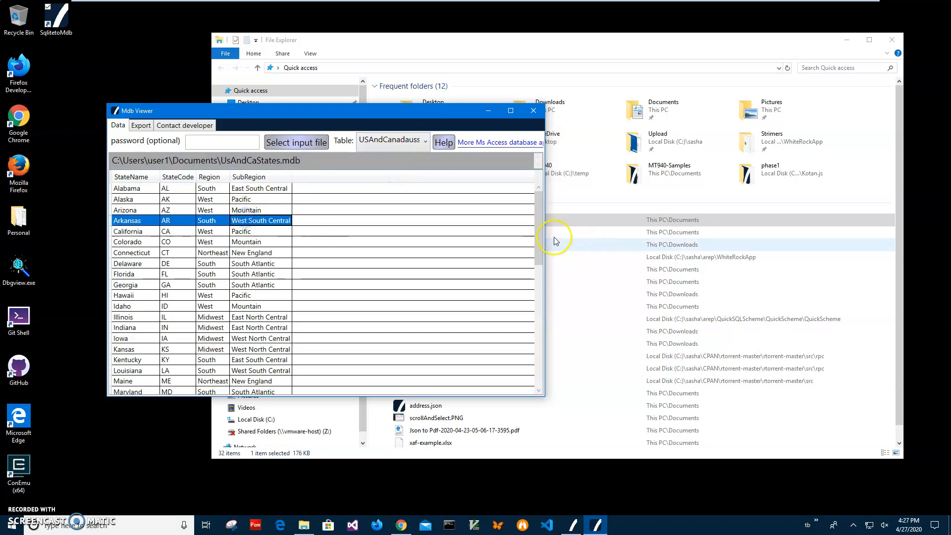
pyautogui.click(248, 177)
pyautogui.click(173, 177)
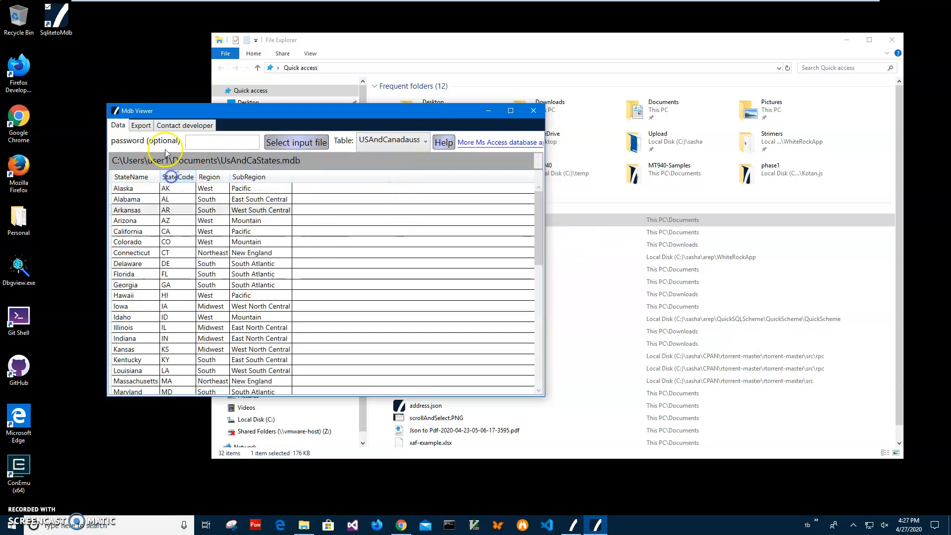
# Check the viewer's available export formats and examine the rows of the USAndCanadausstates table.
pyautogui.click(141, 125)
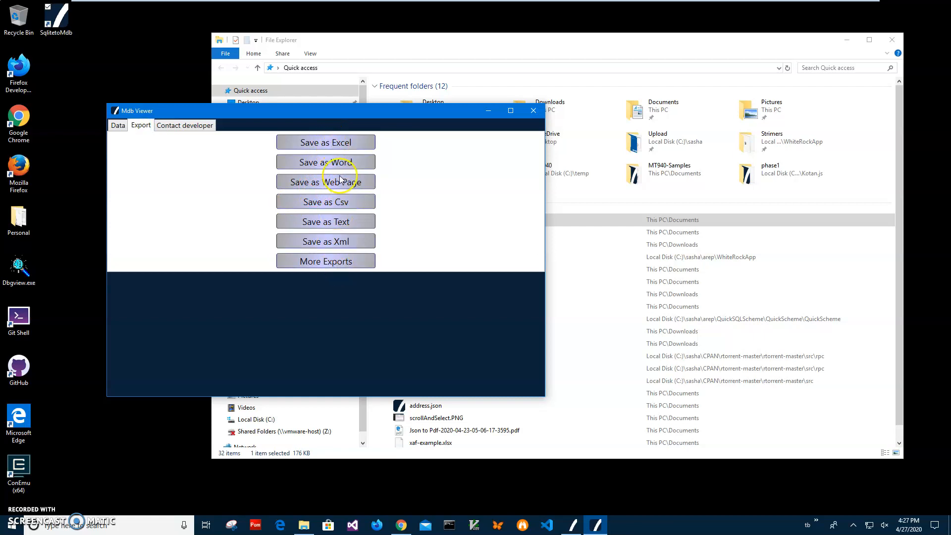
pyautogui.click(118, 125)
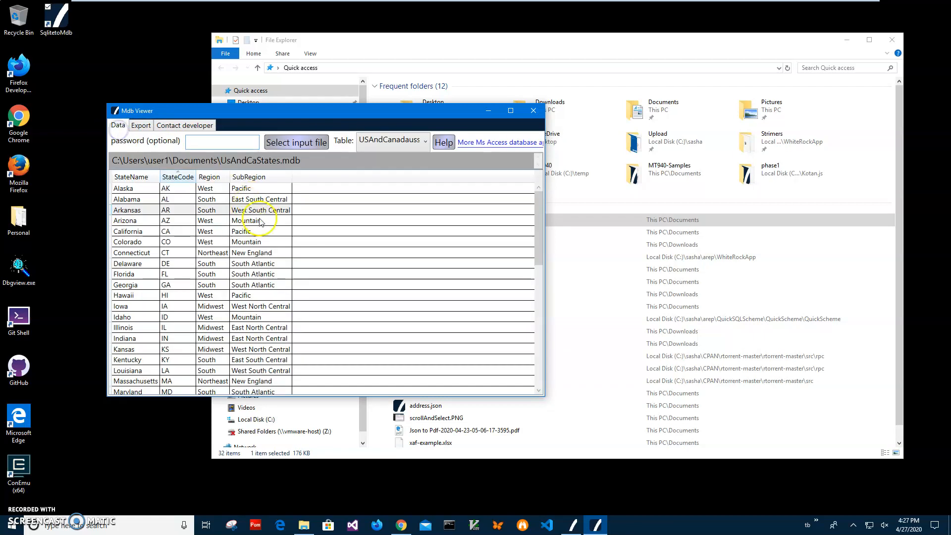
pyautogui.moveTo(248, 227); pyautogui.dragTo(245, 306)
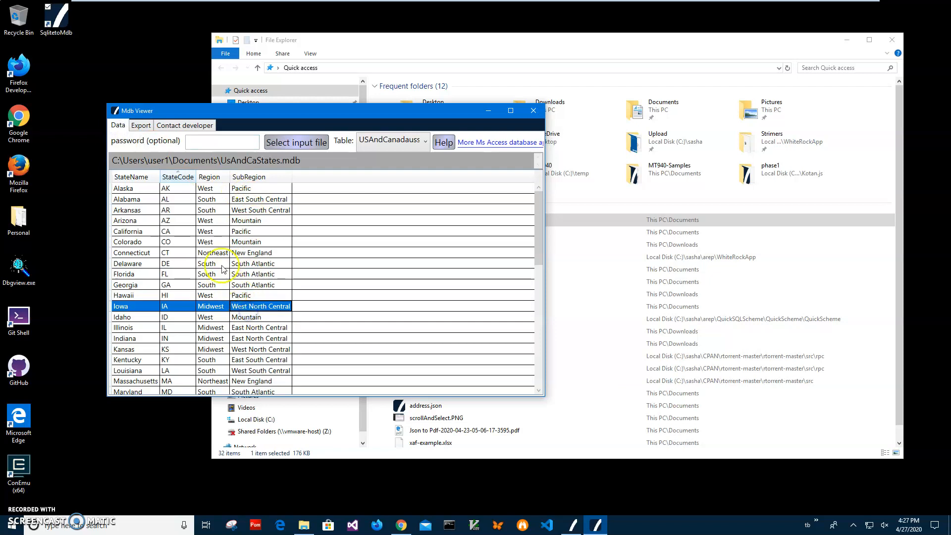
pyautogui.click(232, 253)
pyautogui.click(220, 213)
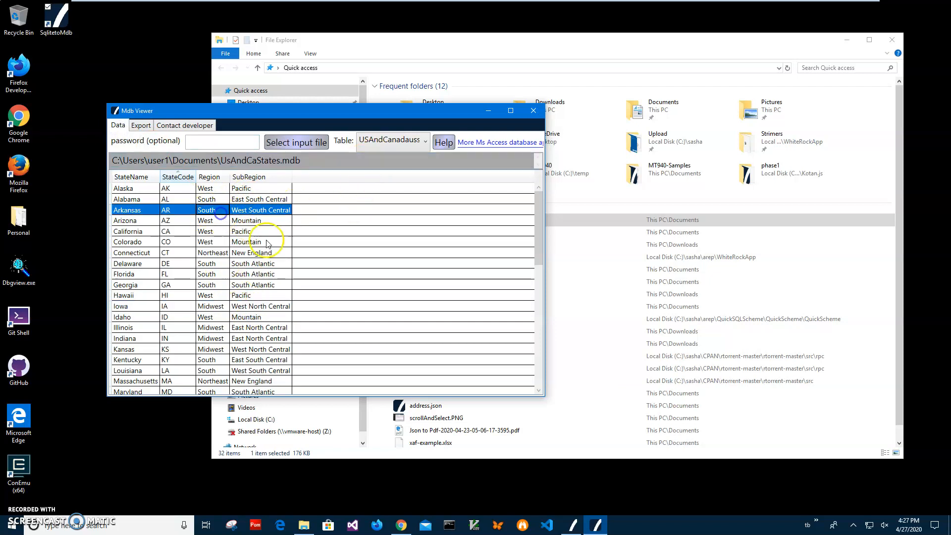
pyautogui.scroll(-10, 267, 243)
pyautogui.scroll(10, 241, 250)
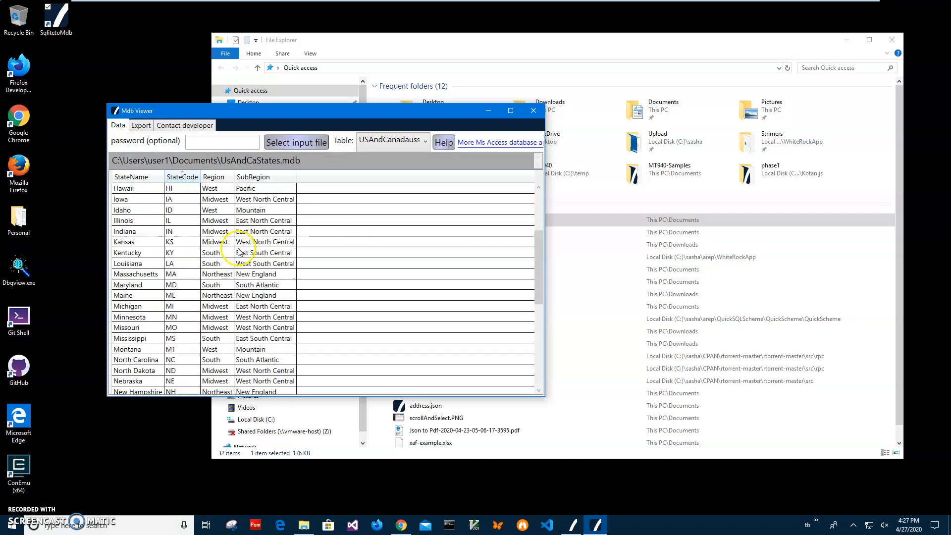
pyautogui.scroll(-3, 247, 229)
pyautogui.scroll(-7, 246, 229)
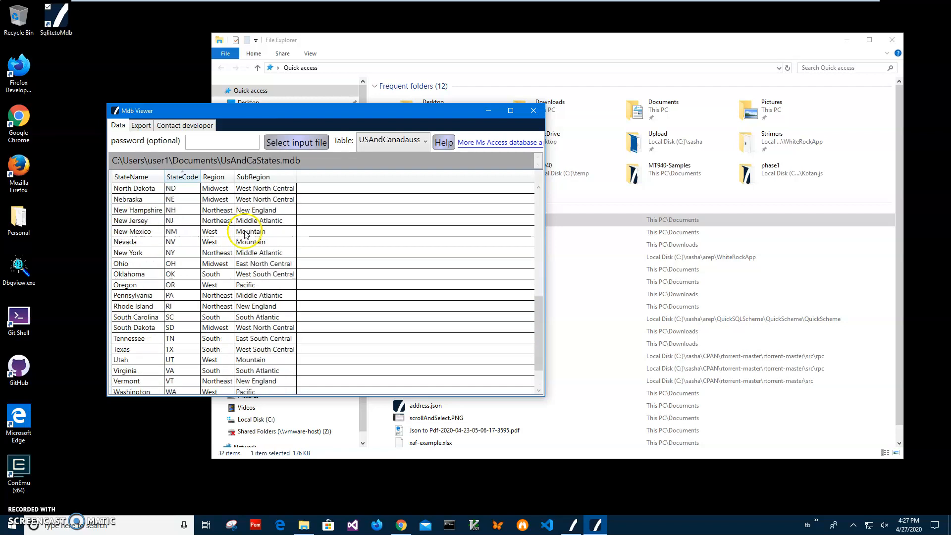
# Switch back to the USAndCanadacastates table and examine its province and territory rows.
pyautogui.click(389, 144)
pyautogui.click(385, 160)
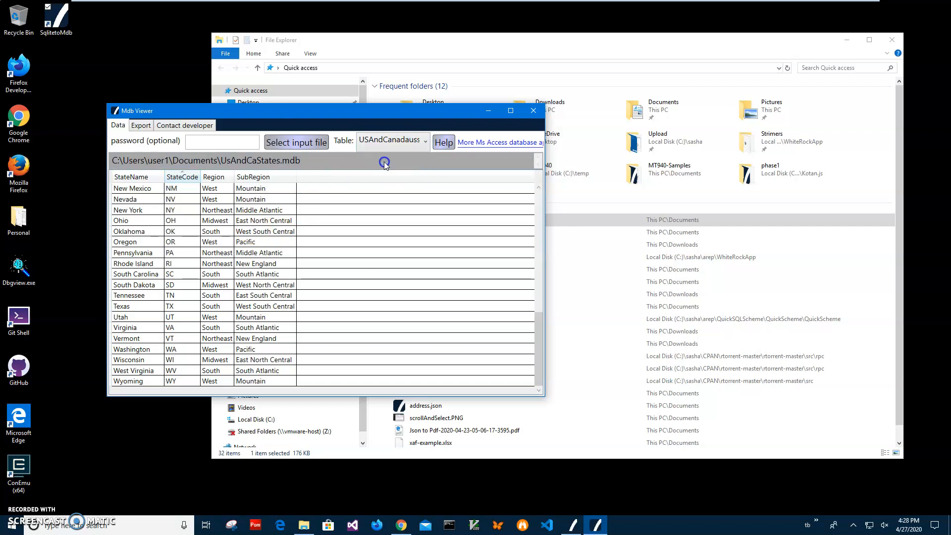
pyautogui.click(178, 220)
pyautogui.click(161, 253)
pyautogui.click(161, 296)
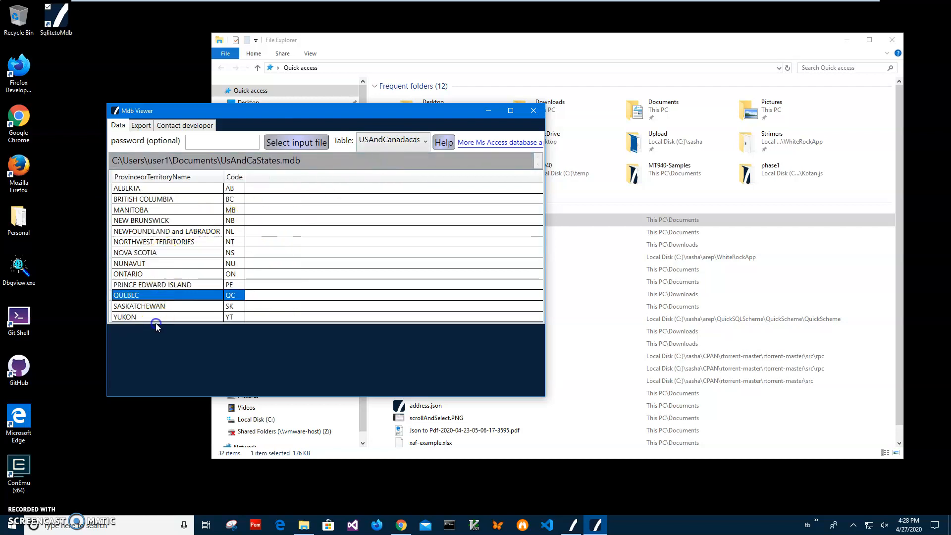